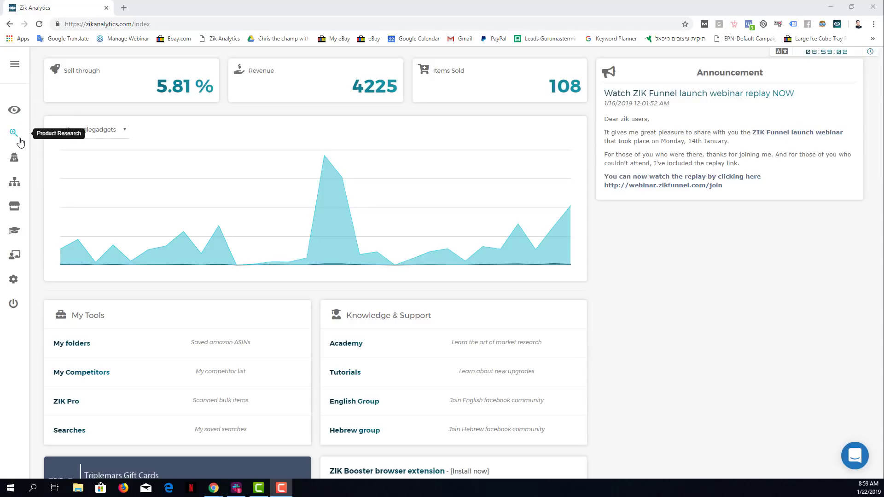
# Open the Product Research page and load the eBay home page in a new browser tab
pyautogui.click(17, 138)
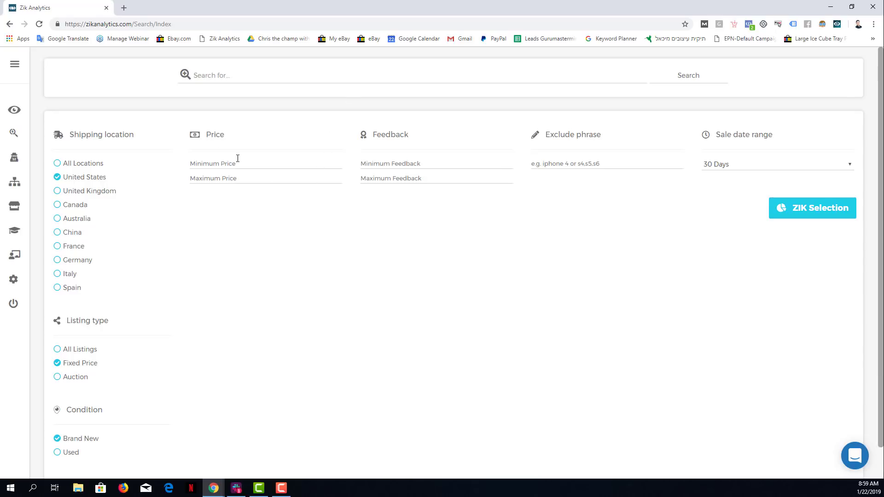
pyautogui.click(124, 8)
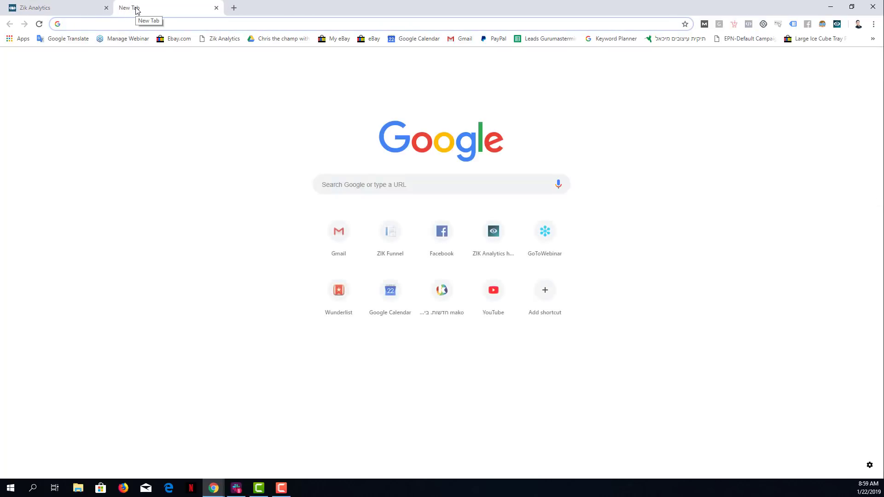
pyautogui.write('ebay')
pyautogui.press('Return')
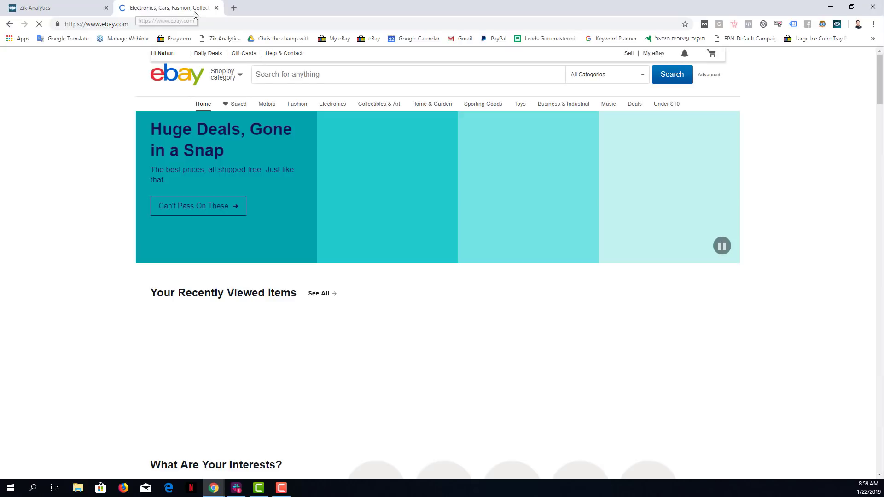
# Load amazon.com in another new browser tab
pyautogui.click(234, 8)
pyautogui.write('ama')
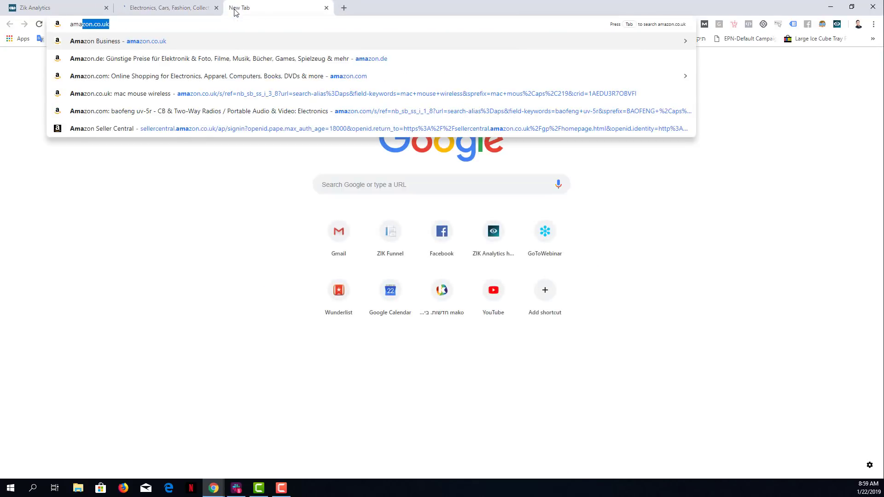
pyautogui.write('zon.com')
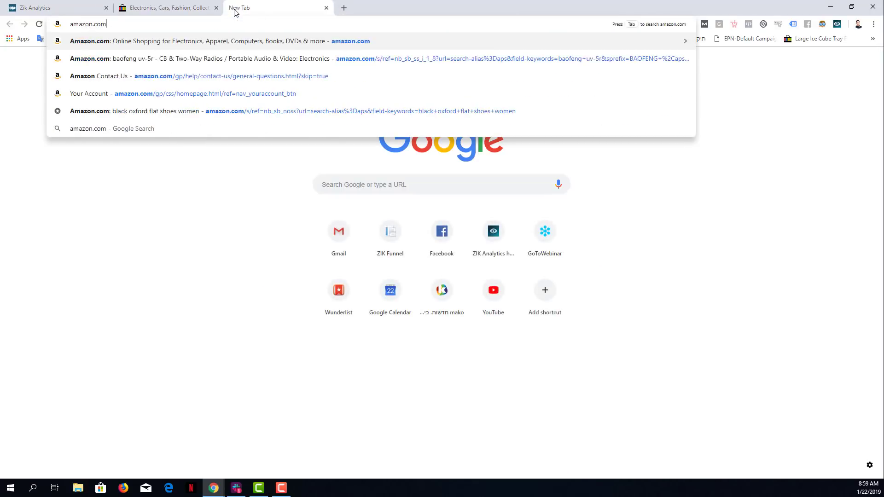
pyautogui.press('Return')
# Search Google for "walmart" in a new browser tab and open the Walmart.com site
pyautogui.click(344, 8)
pyautogui.write('wa')
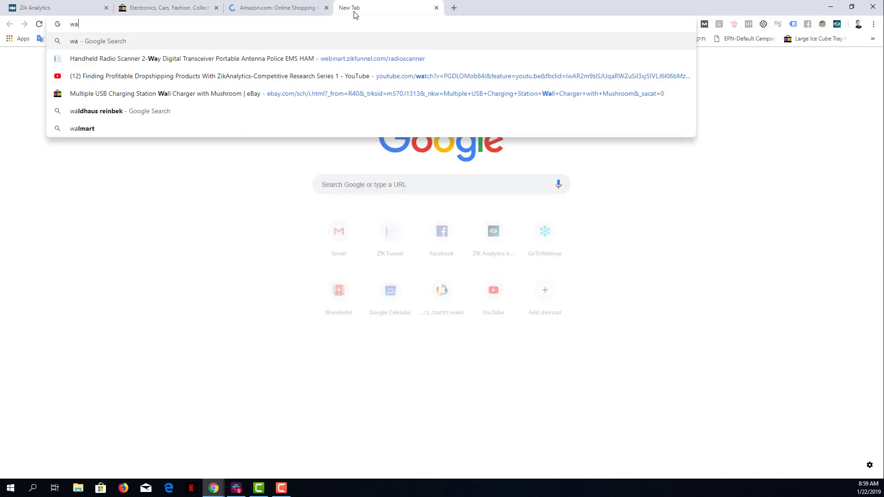
pyautogui.write('la')
pyautogui.press('BackSpace')
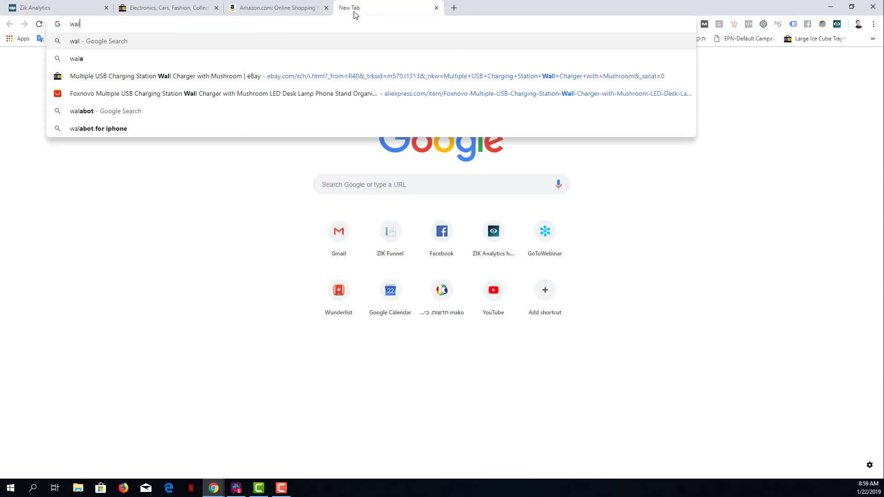
pyautogui.write('mart')
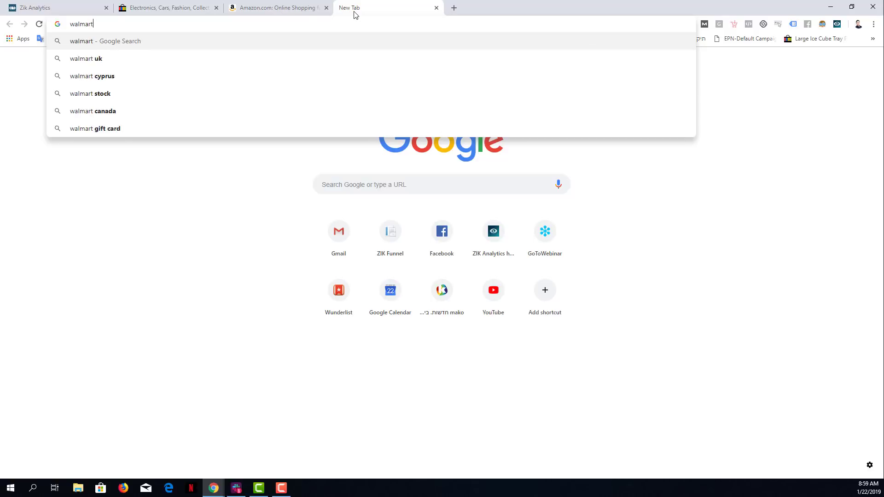
pyautogui.press('Return')
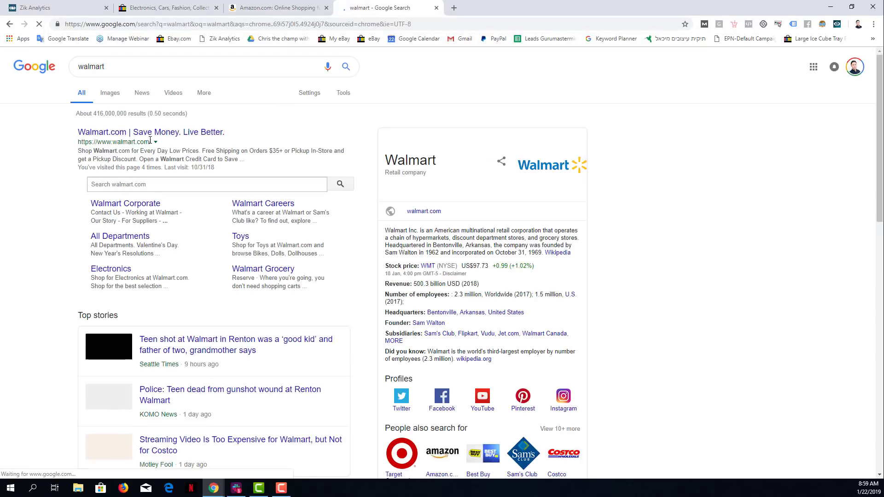
pyautogui.click(152, 134)
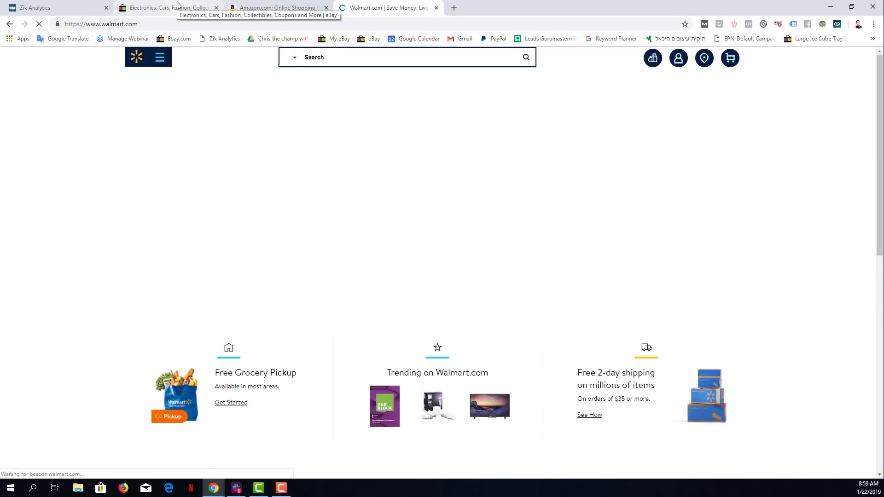
# On the eBay home page, open the recently viewed handheld radio and $24.69 USB charging station listings in separate new tabs
pyautogui.click(178, 7)
pyautogui.scroll(-5, 206, 236)
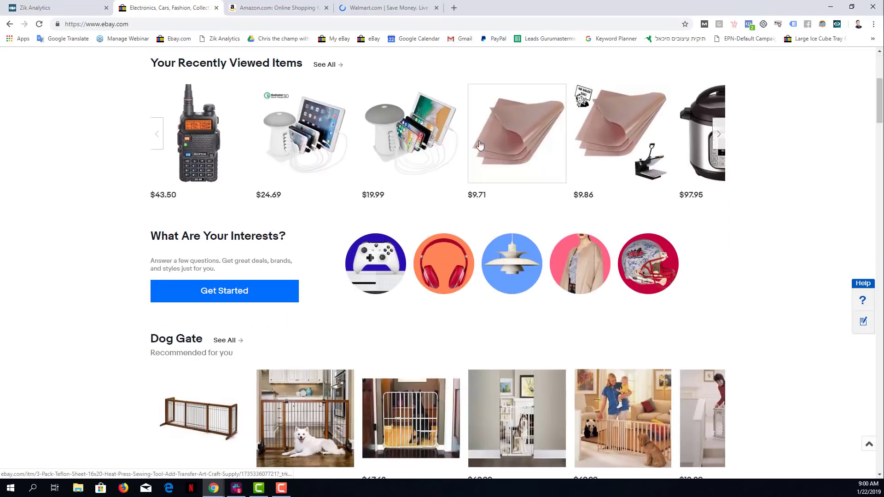
pyautogui.scroll(-3, 363, 221)
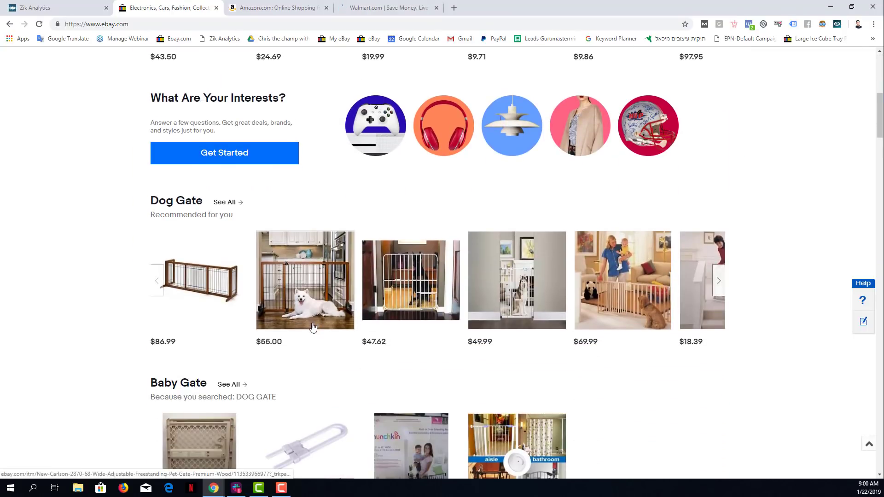
pyautogui.scroll(6, 313, 322)
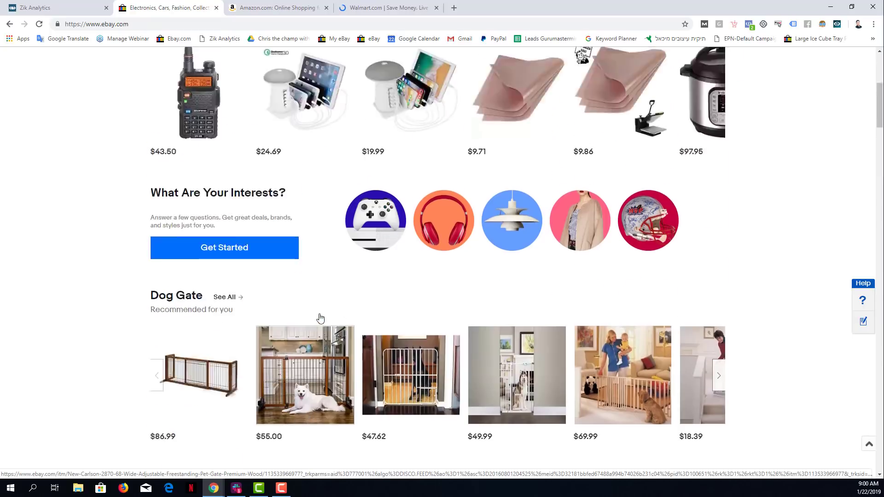
pyautogui.rightClick(201, 289)
pyautogui.click(201, 289)
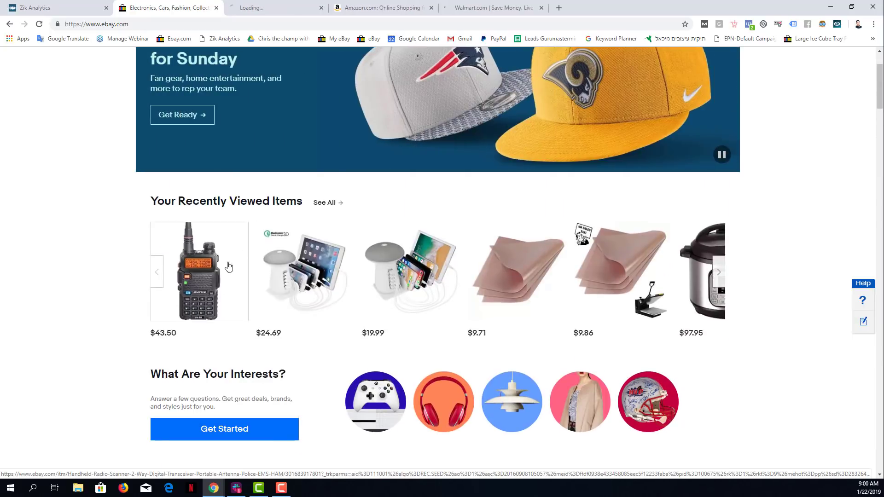
pyautogui.rightClick(319, 278)
pyautogui.click(324, 284)
# Open the $55.00 wooden pet gate from eBay's Dog Gate recommendations in a new tab
pyautogui.scroll(-5, 588, 231)
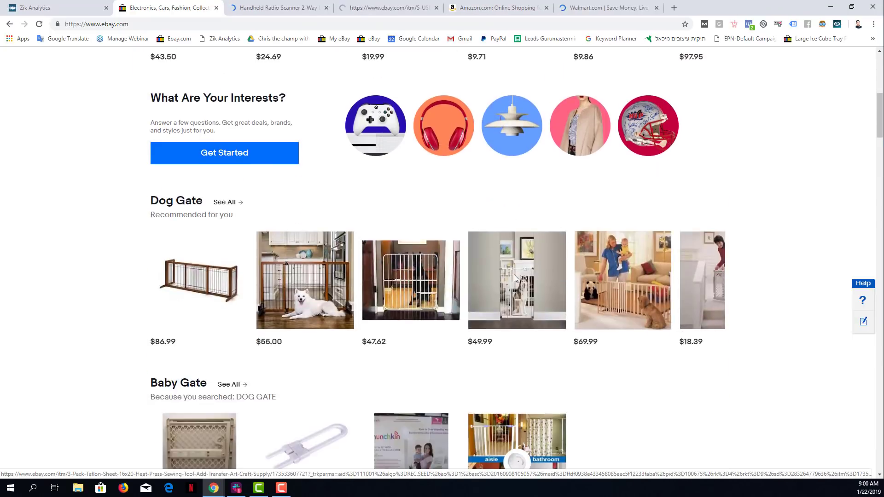
pyautogui.rightClick(296, 291)
pyautogui.click(304, 297)
pyautogui.scroll(-6, 452, 250)
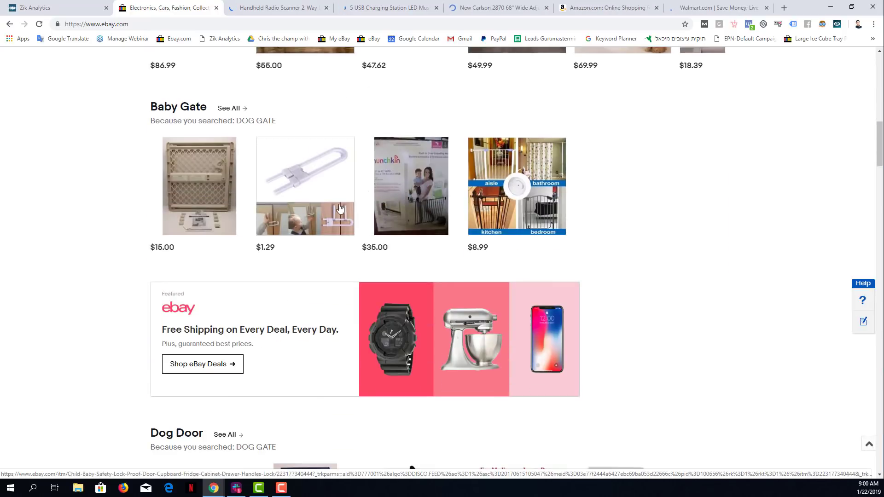
# Copy the keyword "Radio Scanner" from the title of the handheld radio listing on eBay
pyautogui.click(276, 7)
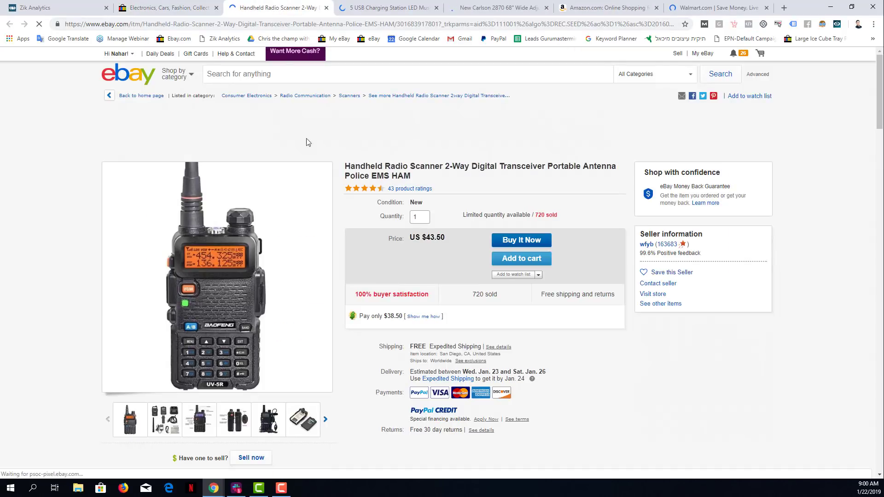
pyautogui.moveTo(345, 166); pyautogui.dragTo(357, 165)
pyautogui.click(357, 165)
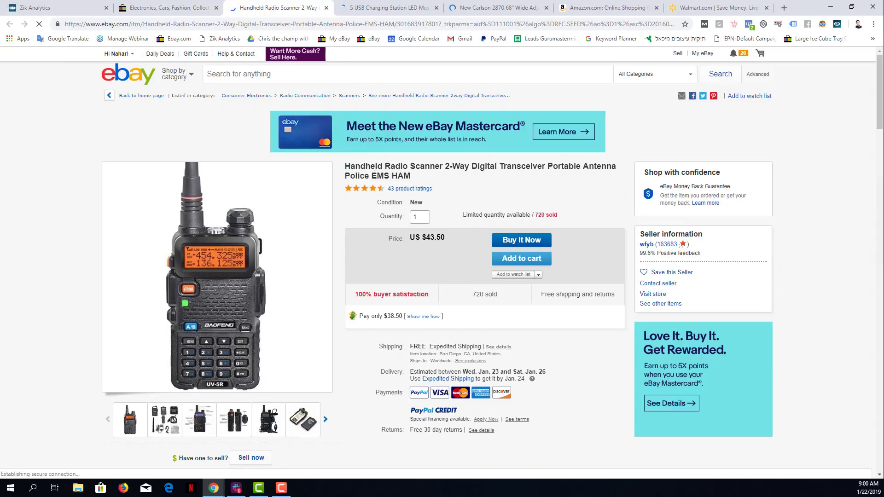
pyautogui.moveTo(217, 293)
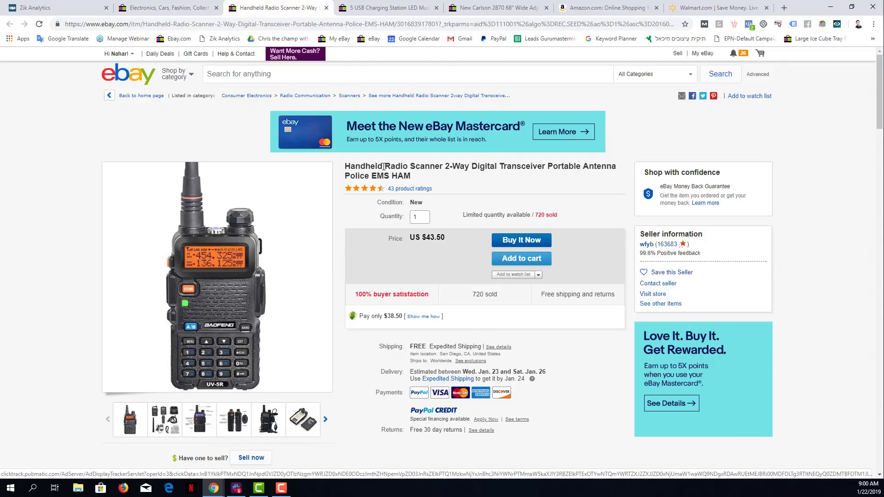
pyautogui.moveTo(390, 167); pyautogui.dragTo(441, 168)
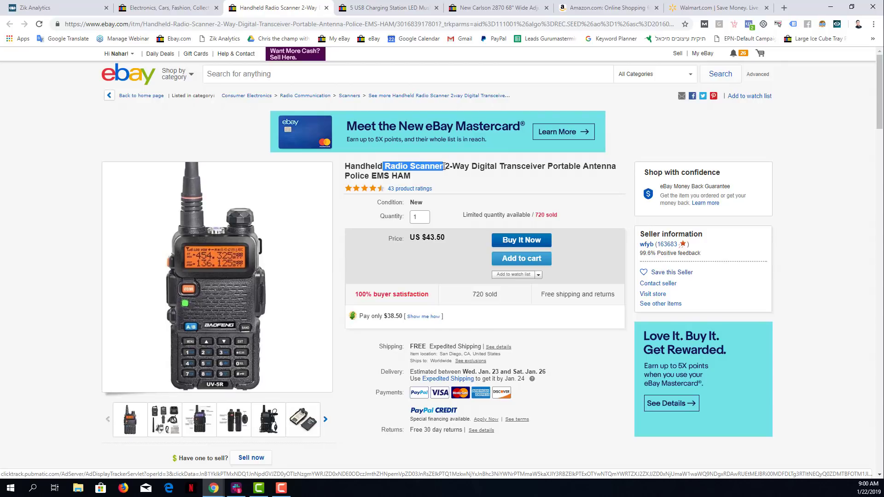
pyautogui.rightClick(438, 169)
pyautogui.click(457, 173)
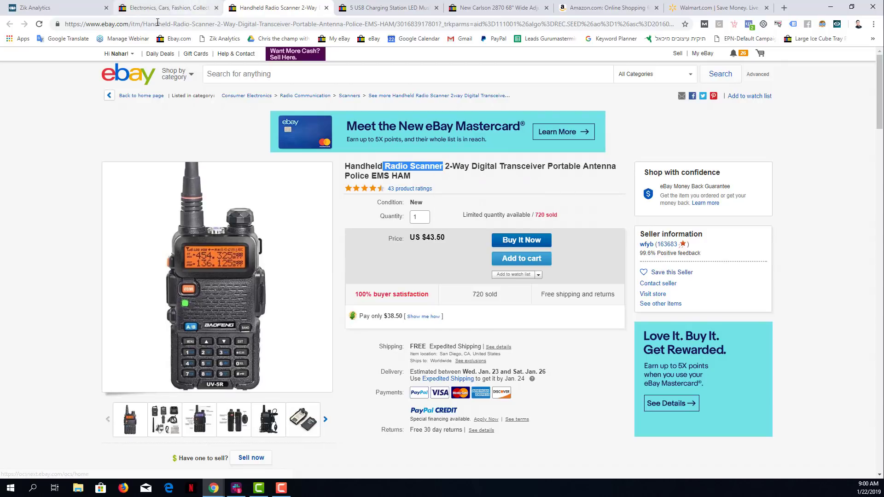
# Enter "Radio Scanner" as the search phrase on the Zik Analytics product research page and highlight it
pyautogui.click(81, 10)
pyautogui.rightClick(212, 76)
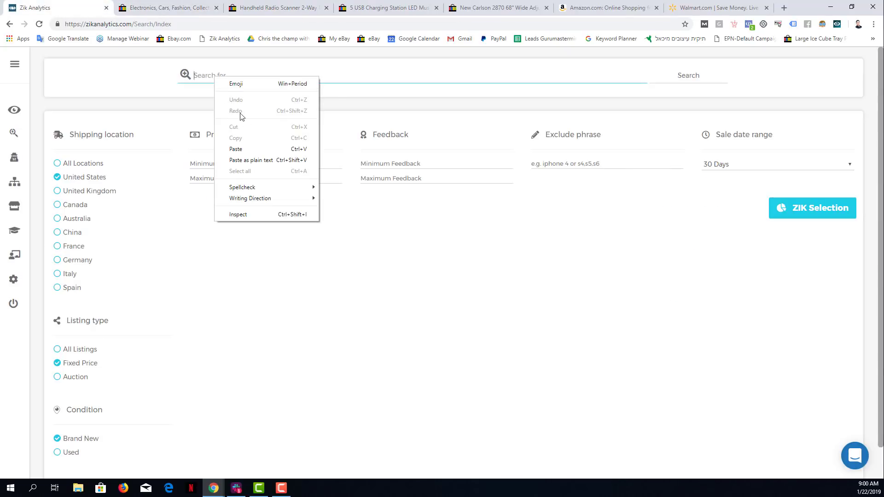
pyautogui.click(247, 157)
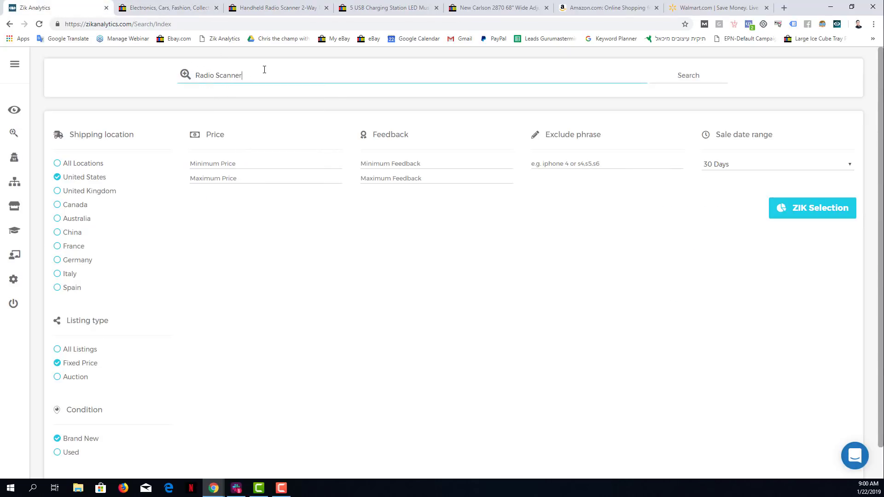
pyautogui.moveTo(265, 73); pyautogui.dragTo(195, 74)
# Return to the handheld radio listing on eBay and highlight "Digital Transceiver" in its title as another keyword
pyautogui.click(175, 7)
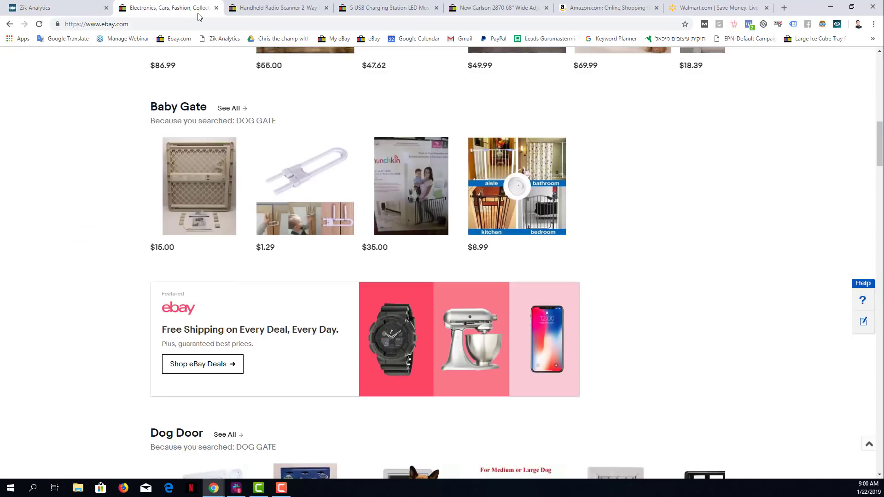
pyautogui.click(227, 8)
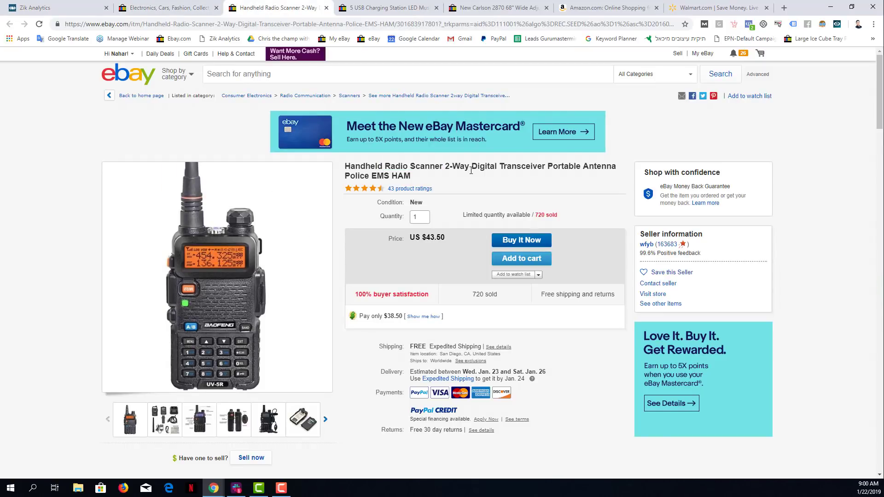
pyautogui.moveTo(471, 171); pyautogui.dragTo(546, 169)
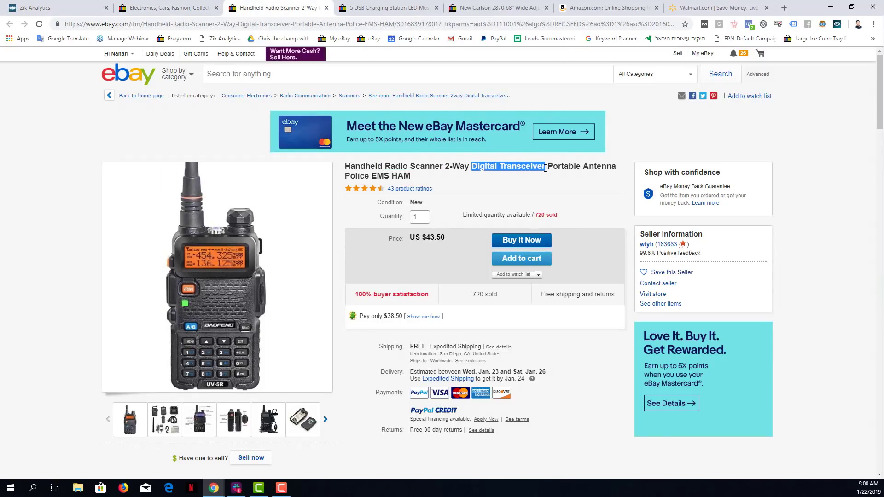
pyautogui.click(520, 180)
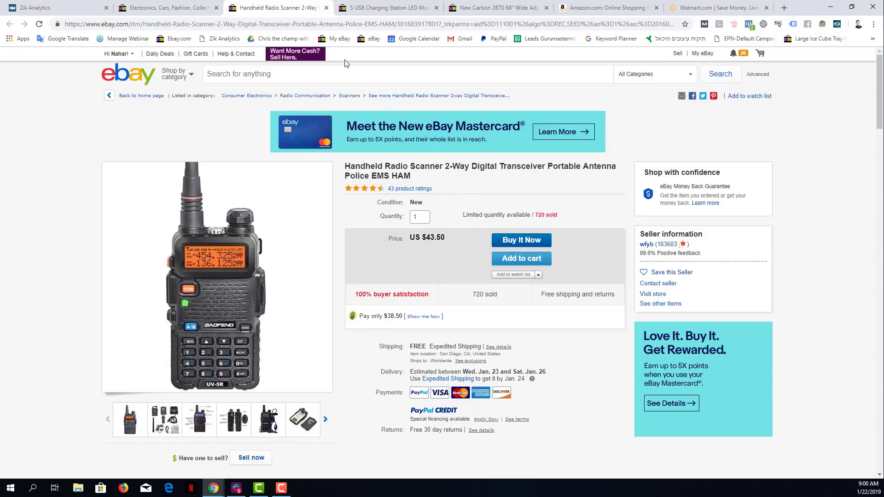
# Copy the keyword "USB Charging Station" from the title of the mushroom light charger listing on eBay
pyautogui.click(378, 8)
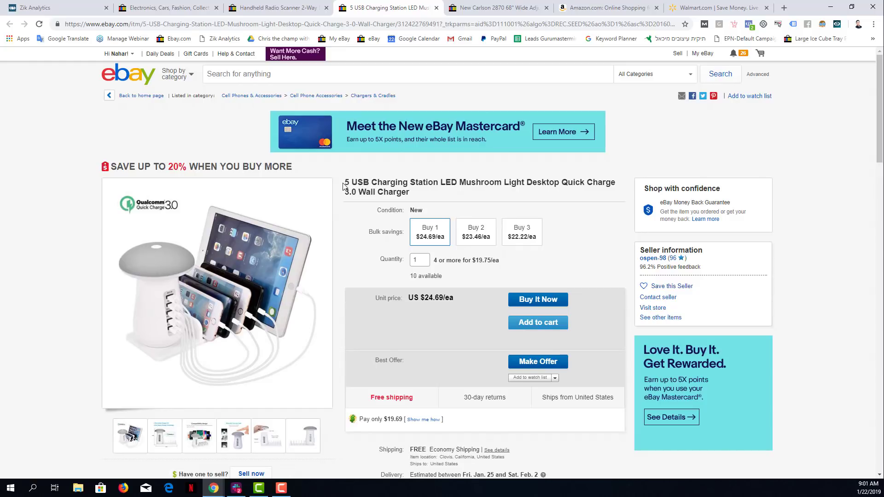
pyautogui.moveTo(350, 182); pyautogui.dragTo(438, 182)
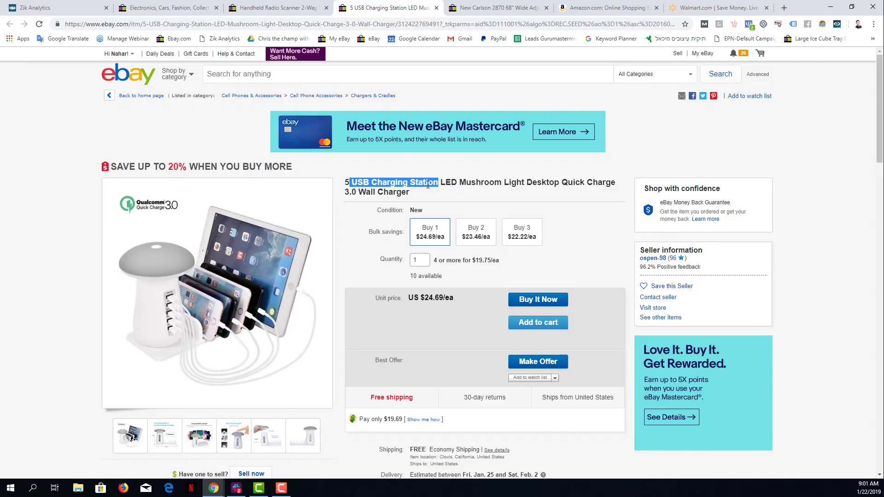
pyautogui.click(444, 192)
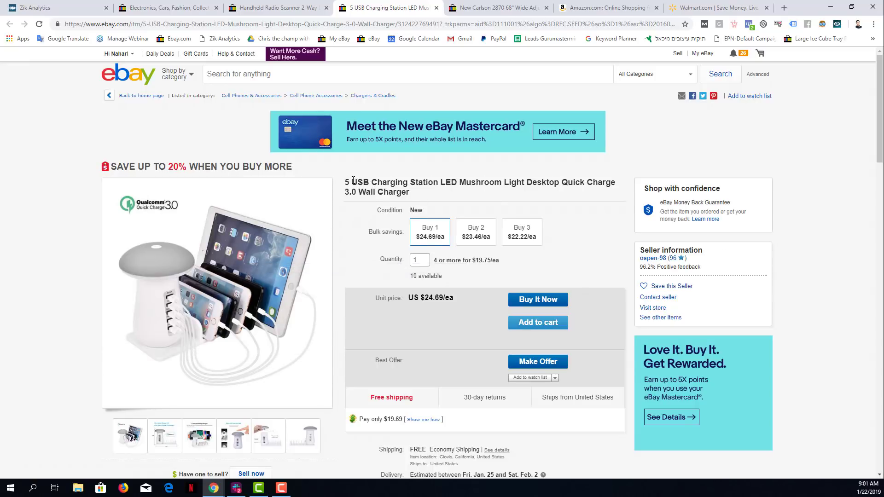
pyautogui.moveTo(353, 181); pyautogui.dragTo(438, 185)
pyautogui.rightClick(429, 188)
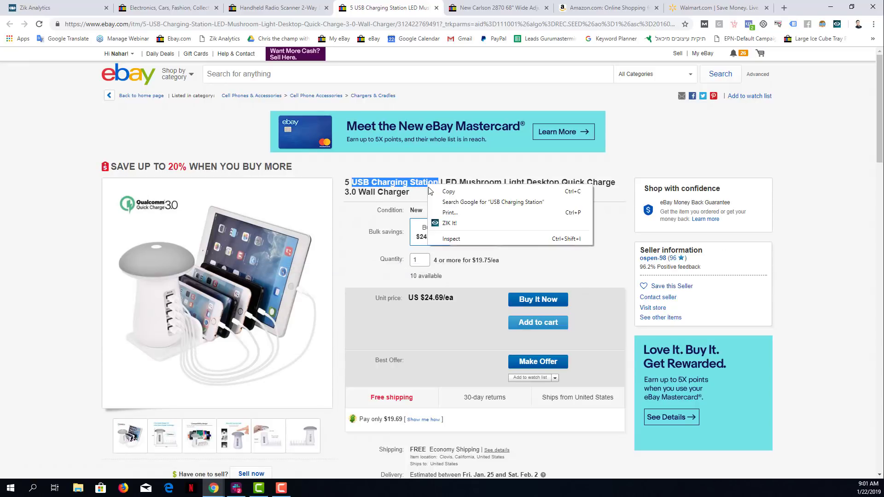
pyautogui.click(436, 192)
pyautogui.rightClick(374, 178)
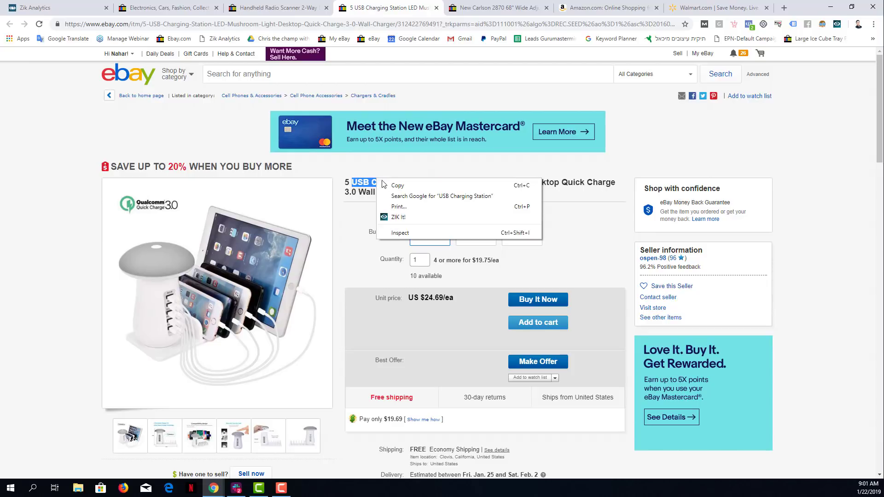
pyautogui.click(389, 185)
# Replace the search phrase on the Zik Analytics product research page with "USB Charging Station"
pyautogui.click(35, 8)
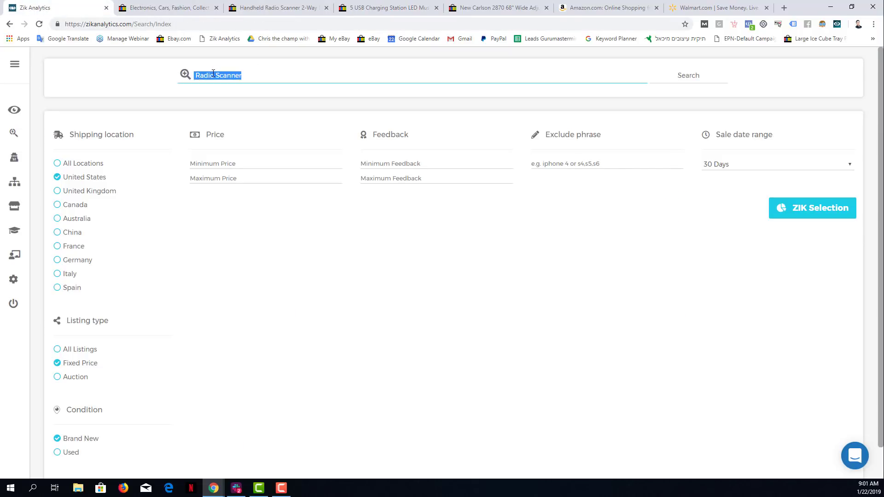
pyautogui.click(212, 73)
pyautogui.rightClick(208, 75)
pyautogui.press('Escape')
pyautogui.tripleClick(208, 74)
pyautogui.press('BackSpace')
pyautogui.rightClick(209, 75)
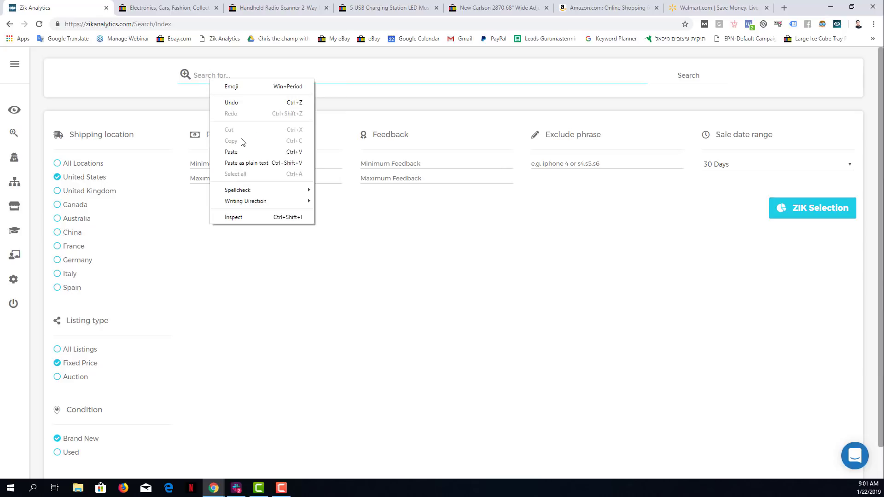
pyautogui.click(242, 148)
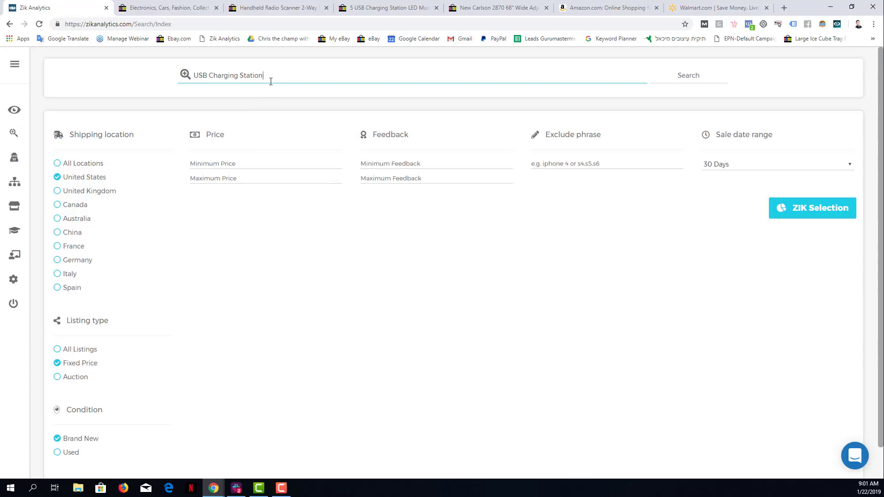
# Run the product search for "USB Charging Station" and look over the result listings
pyautogui.moveTo(271, 81); pyautogui.dragTo(169, 85)
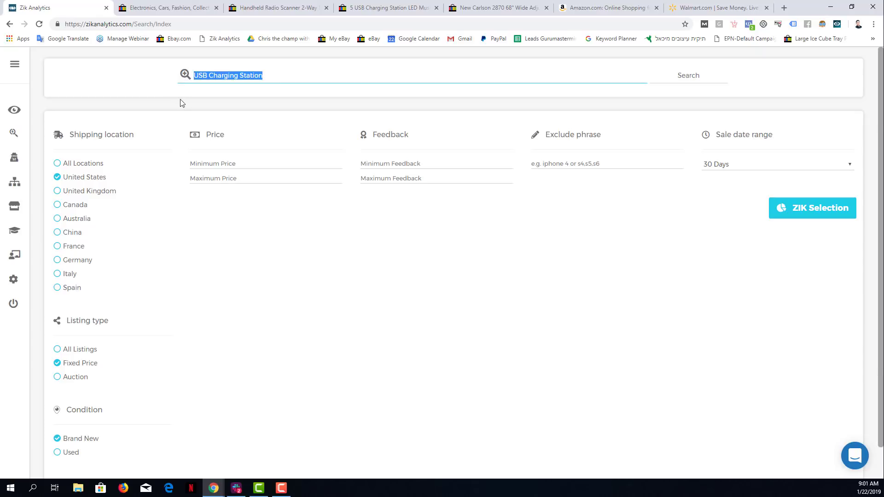
pyautogui.click(181, 100)
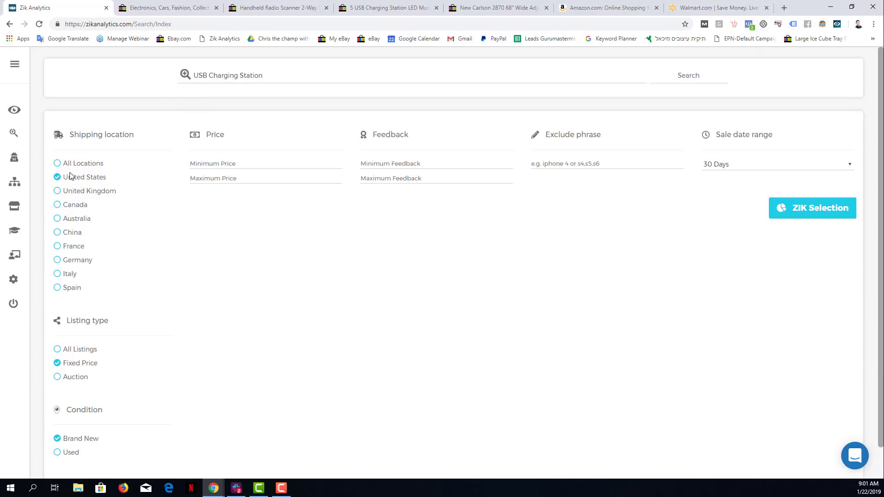
pyautogui.click(665, 77)
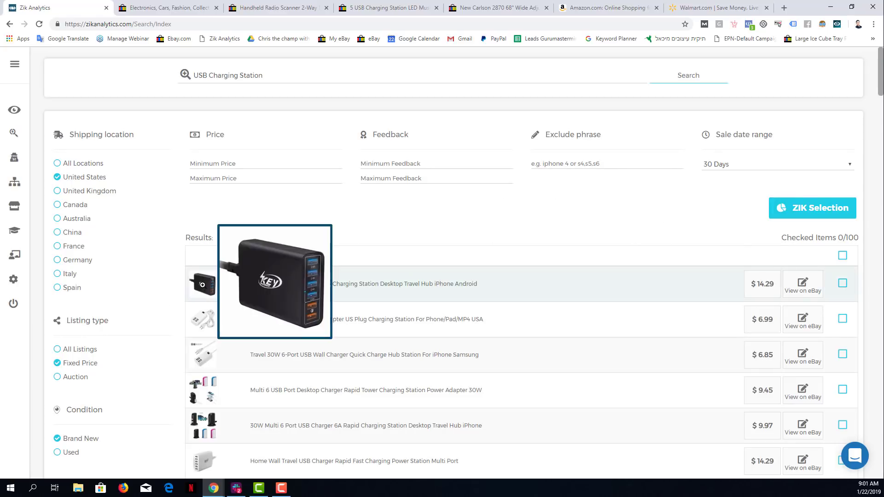
pyautogui.moveTo(207, 381)
pyautogui.scroll(-2, 207, 381)
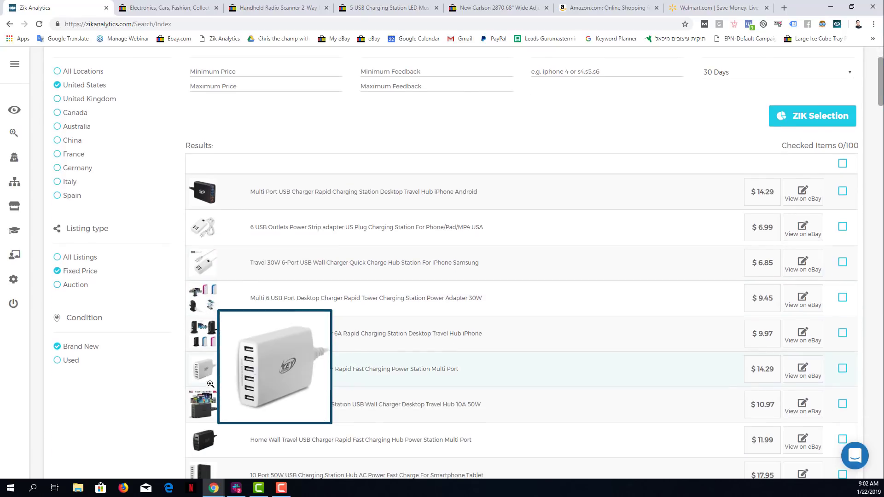
# Select all result listings and analyze them with ZIK Selection
pyautogui.scroll(2, 692, 96)
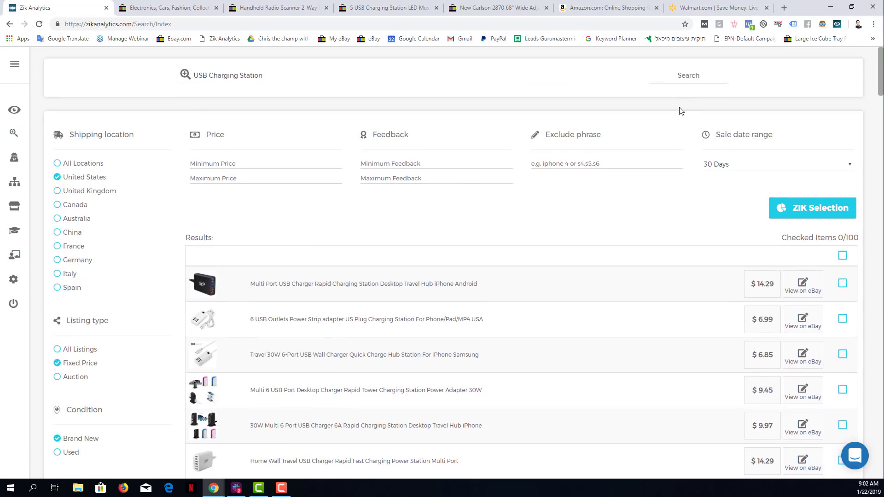
pyautogui.click(843, 256)
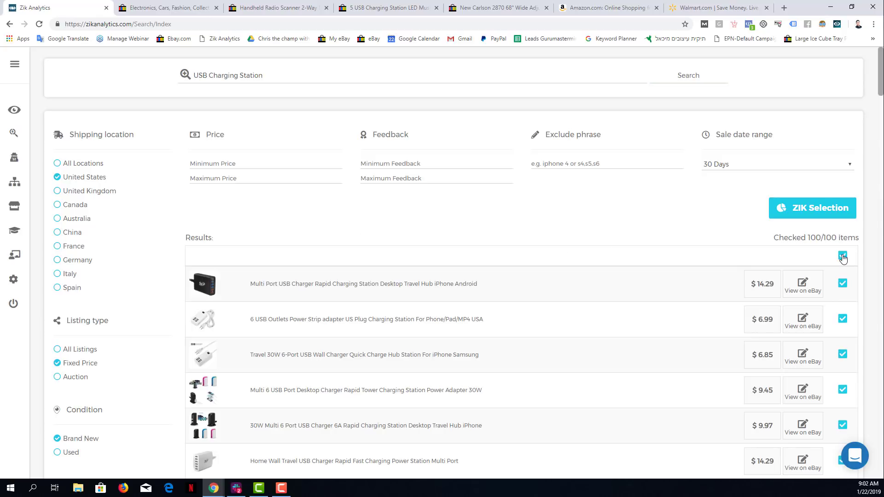
pyautogui.click(825, 212)
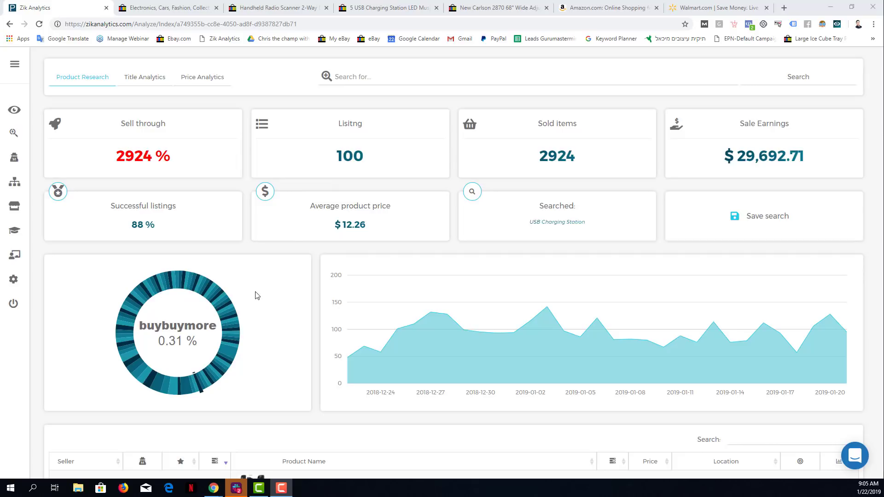
# Review the analysis table of USB charging station products, checking the top-selling titles and product photos
pyautogui.scroll(-8, 344, 219)
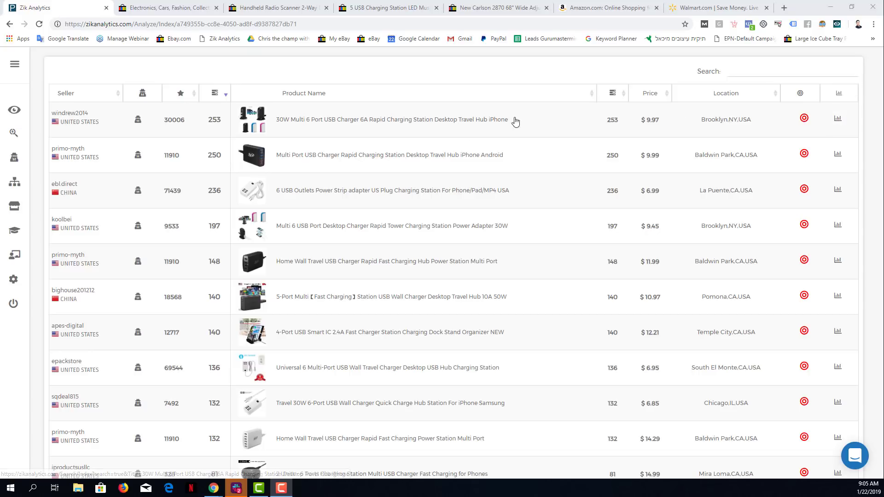
pyautogui.moveTo(520, 121); pyautogui.dragTo(279, 128)
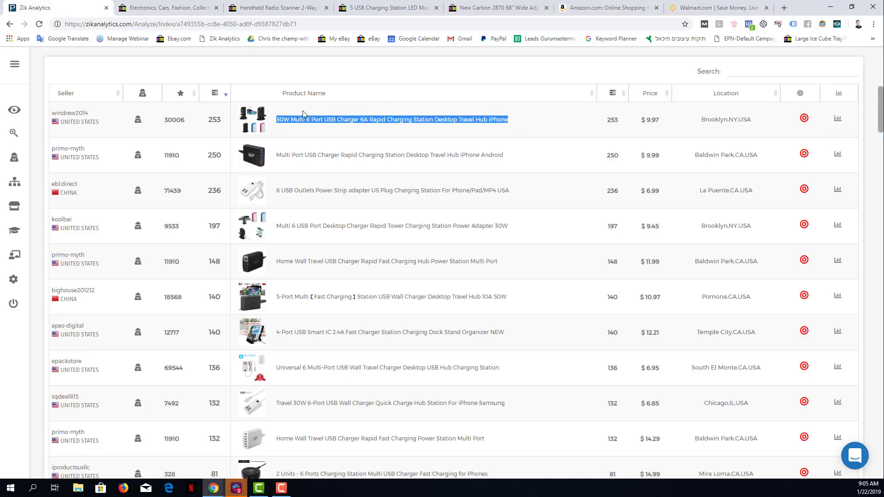
pyautogui.click(409, 55)
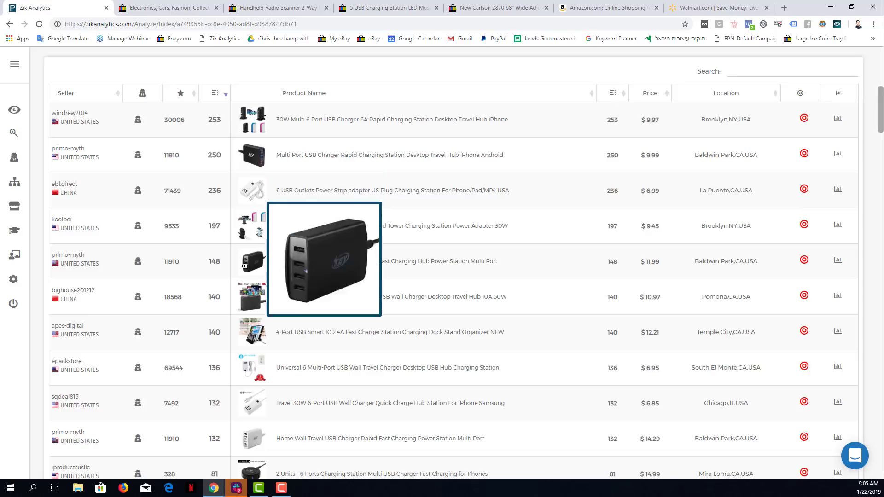
pyautogui.moveTo(262, 356)
pyautogui.scroll(-1, 261, 355)
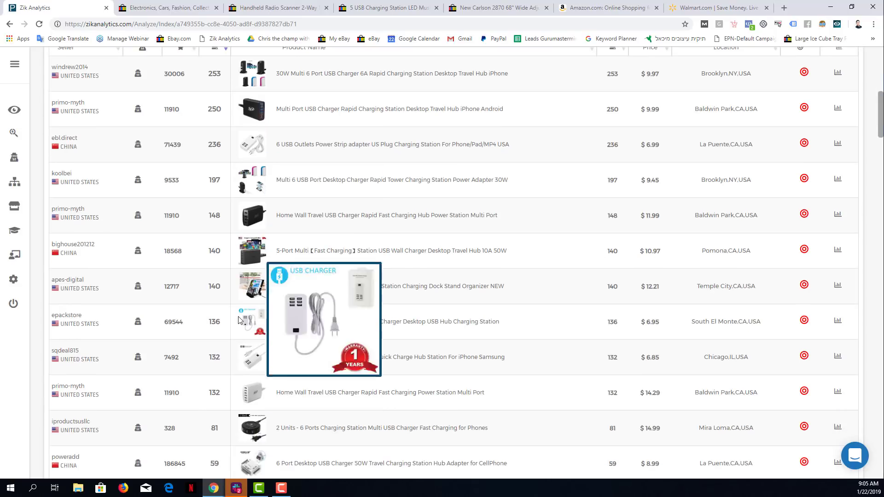
pyautogui.scroll(3, 256, 254)
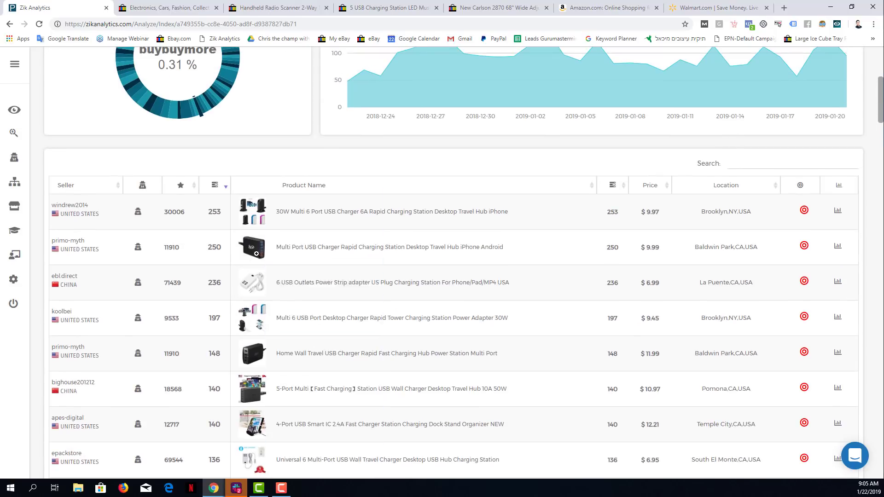
# Sort the product table by seller feedback in both directions, and by sold quantity from highest to lowest
pyautogui.click(188, 190)
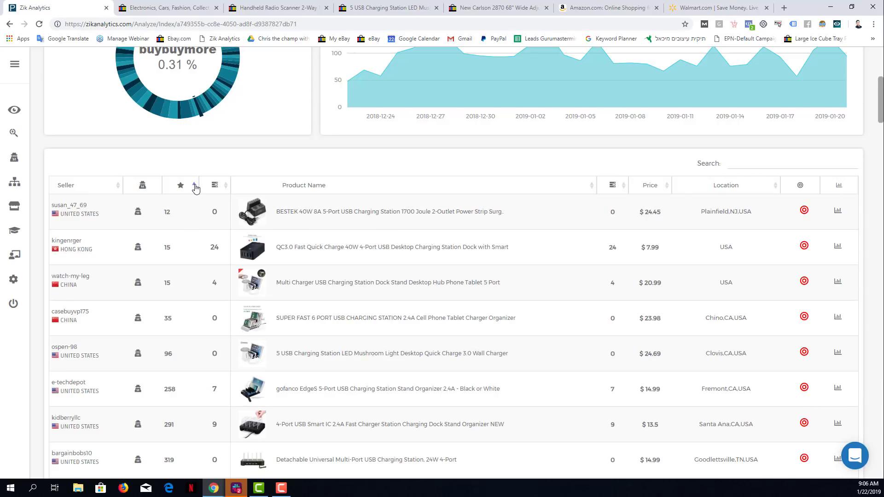
pyautogui.click(193, 187)
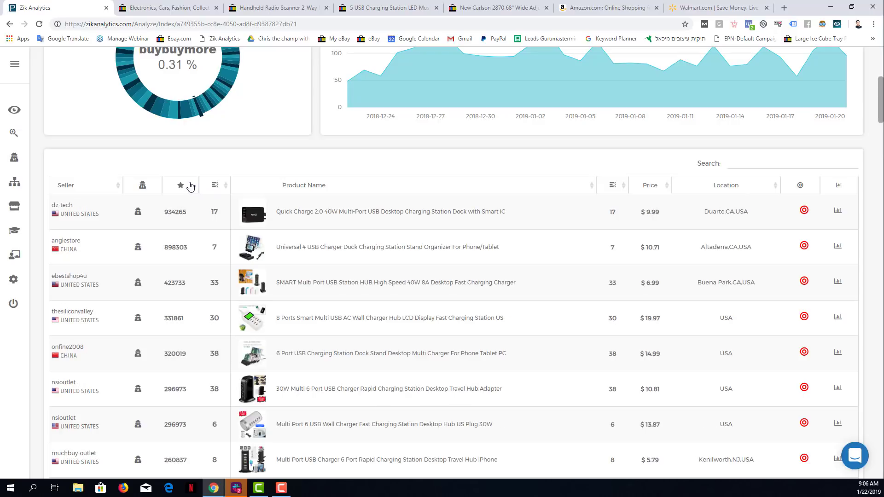
pyautogui.click(193, 187)
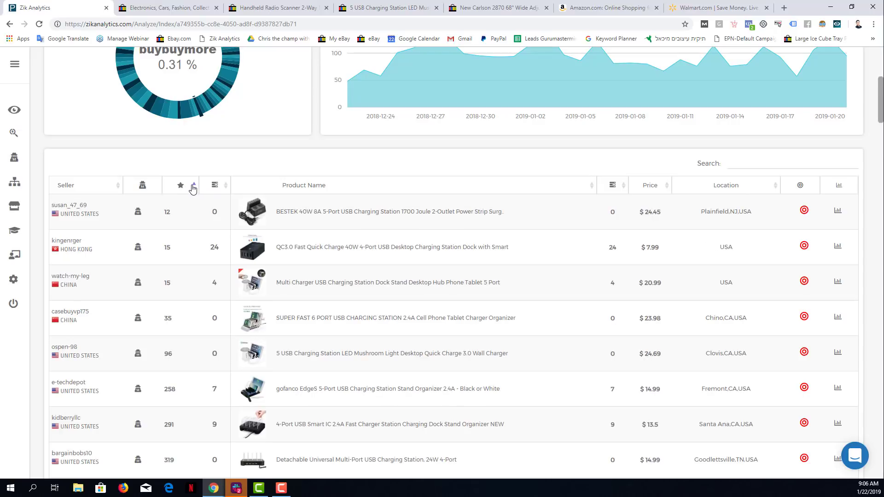
pyautogui.click(621, 187)
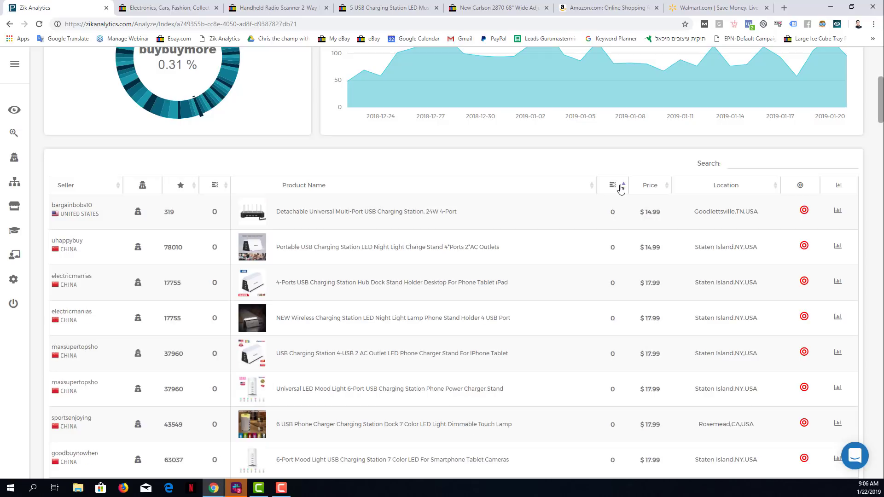
pyautogui.click(620, 188)
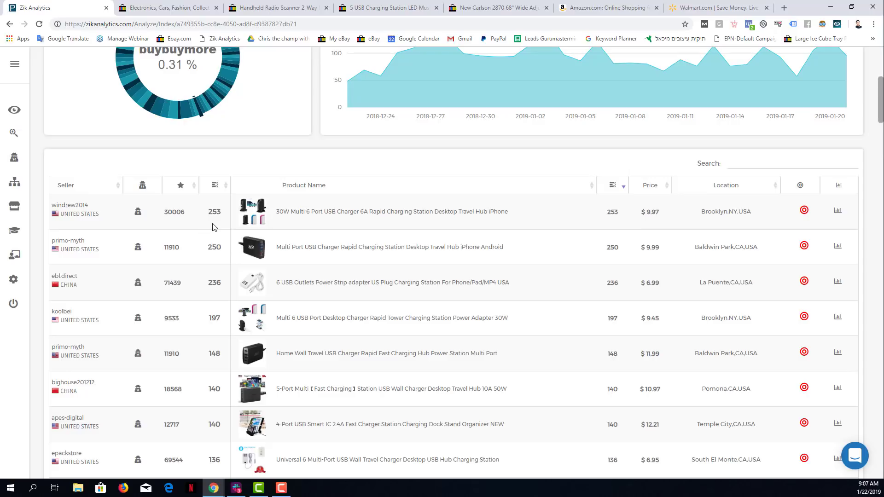
# Sort the product table by seller feedback from lowest to highest and review the low-feedback sellers' products, sales and prices
pyautogui.click(193, 185)
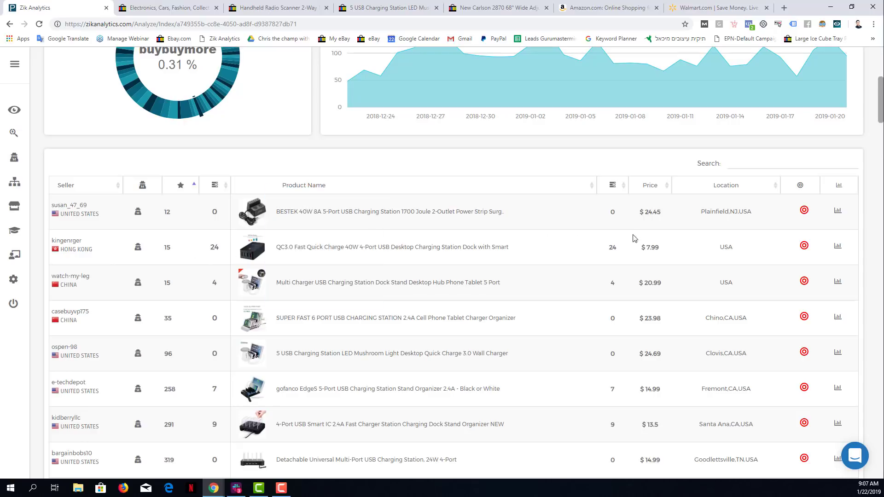
pyautogui.scroll(5, 648, 249)
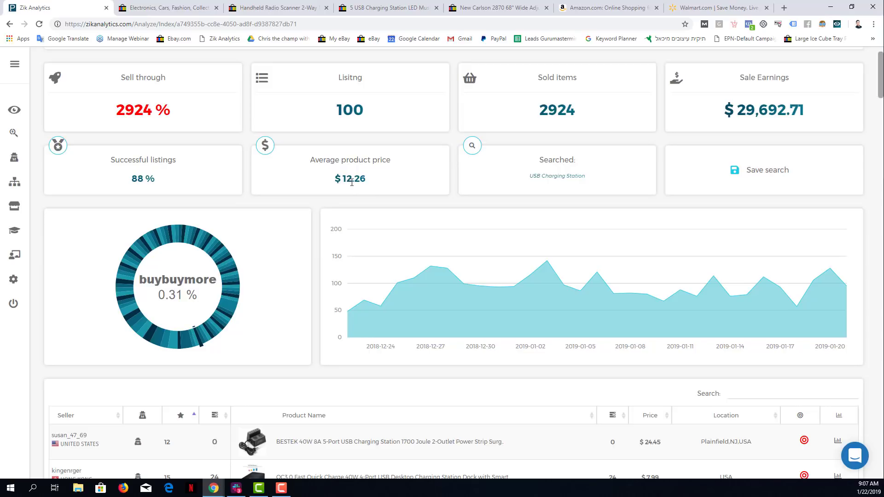
pyautogui.scroll(-4, 355, 181)
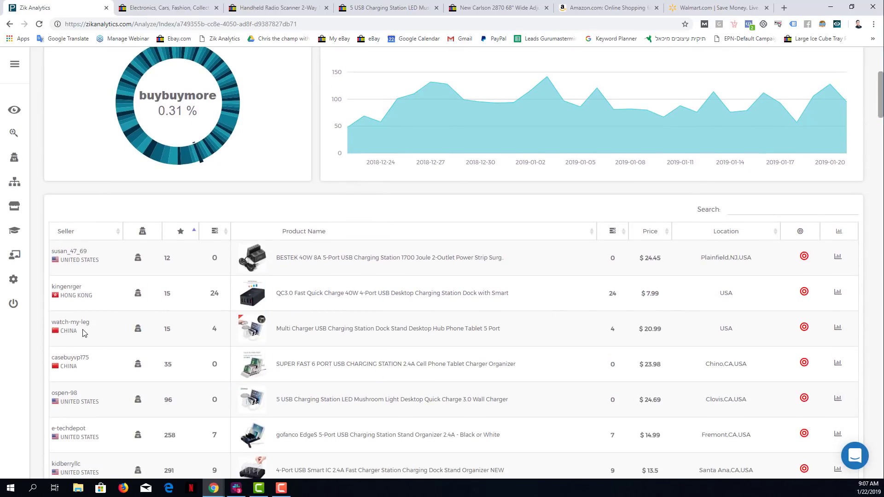
pyautogui.moveTo(247, 327)
pyautogui.scroll(-3, 508, 324)
pyautogui.moveTo(257, 305)
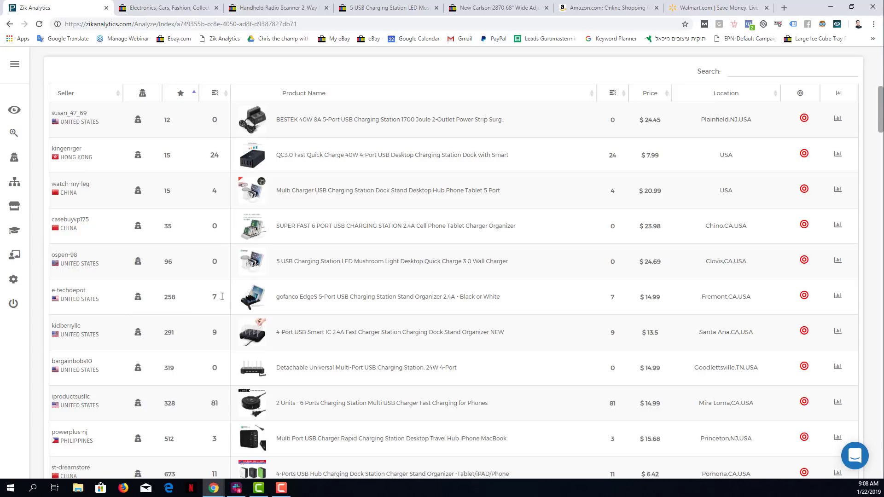
pyautogui.scroll(-1, 433, 277)
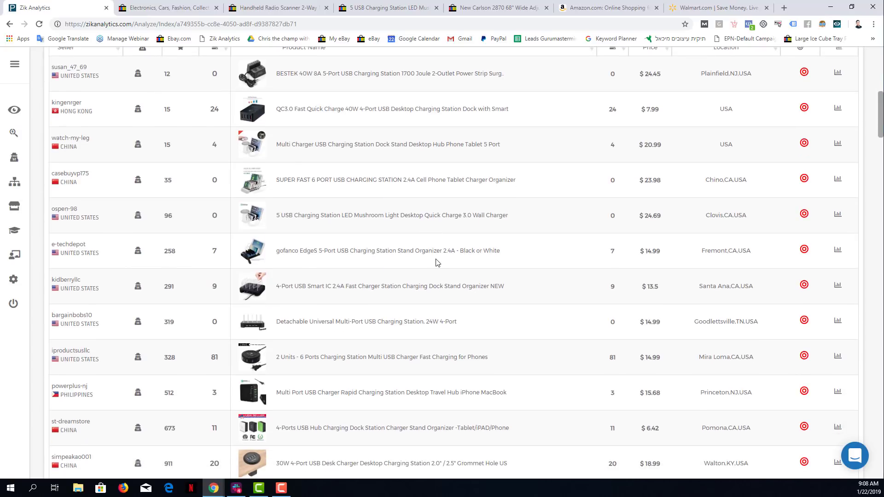
pyautogui.scroll(-2, 438, 258)
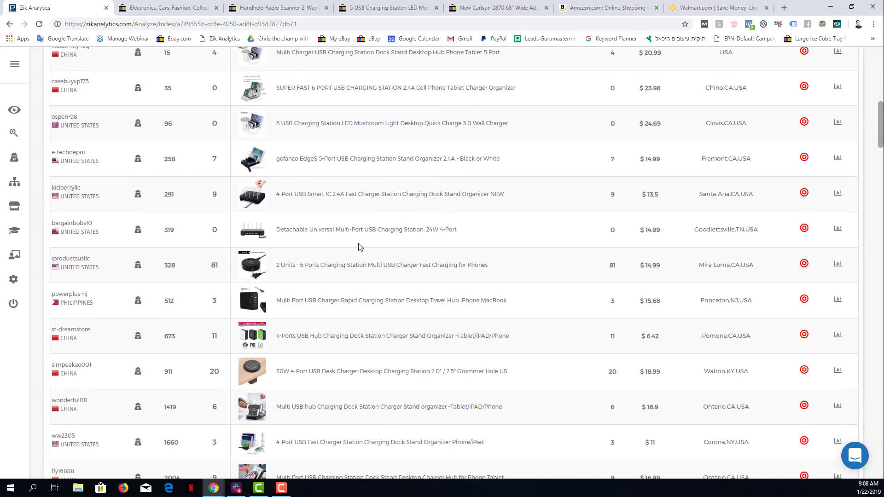
# Examine the photo, seller feedback, sales and price of the 30W 4-Port USB Desk Charger, and browse the neighbouring listings
pyautogui.moveTo(258, 366)
pyautogui.moveTo(668, 379); pyautogui.dragTo(310, 390)
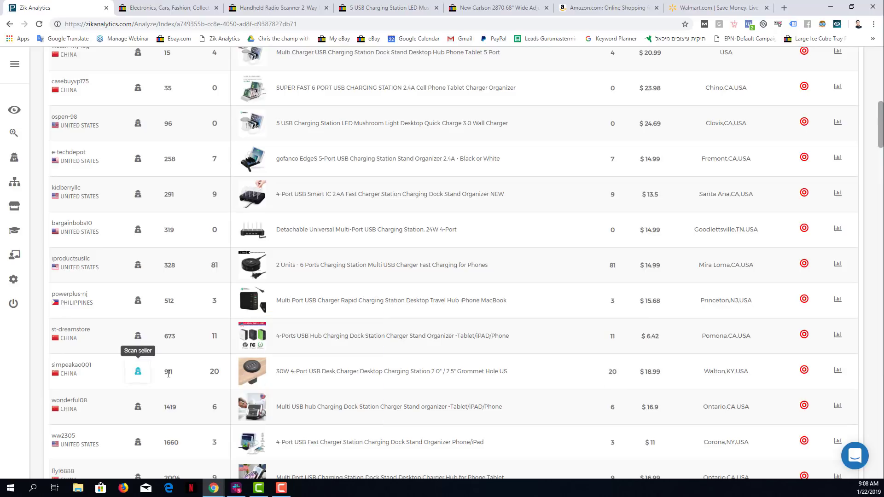
pyautogui.moveTo(250, 368)
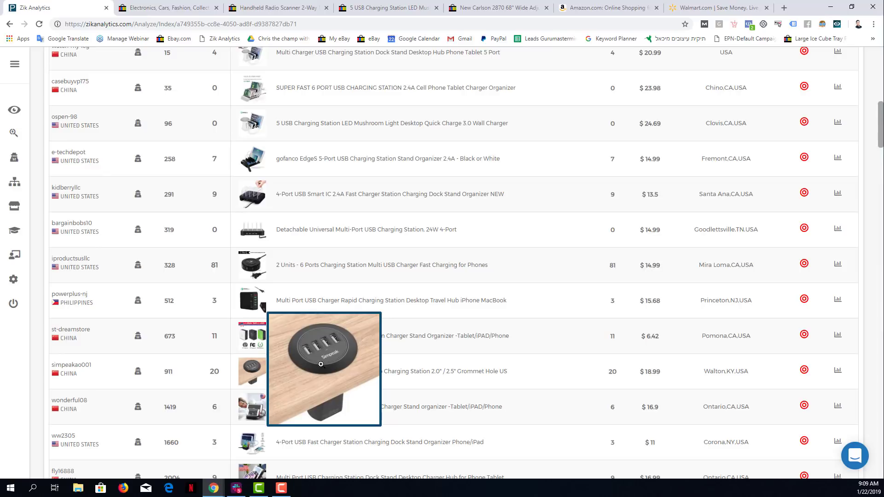
pyautogui.scroll(-3, 543, 341)
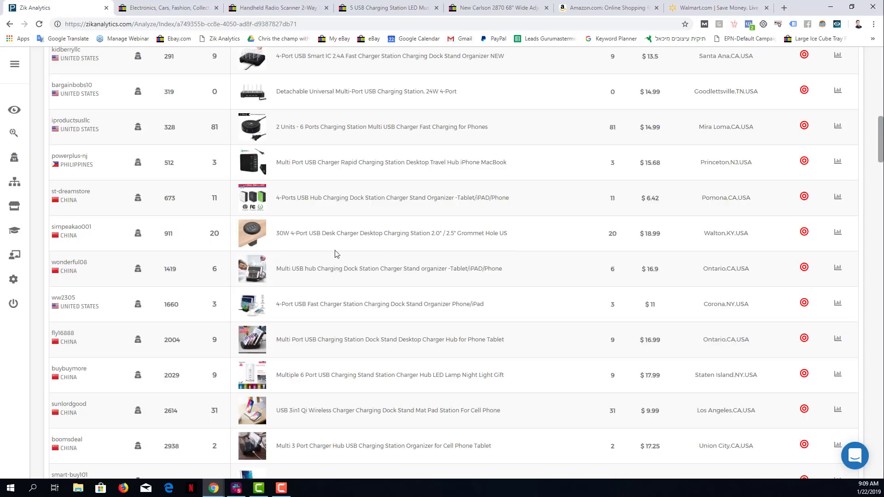
pyautogui.scroll(2, 519, 242)
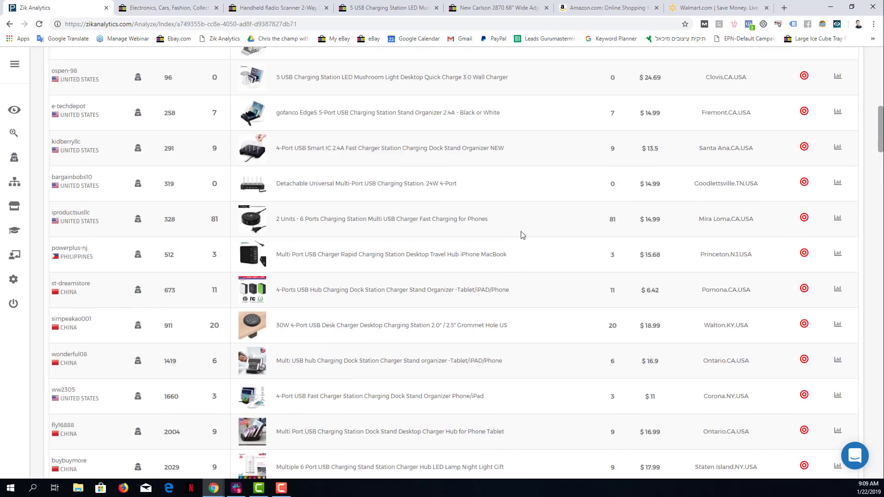